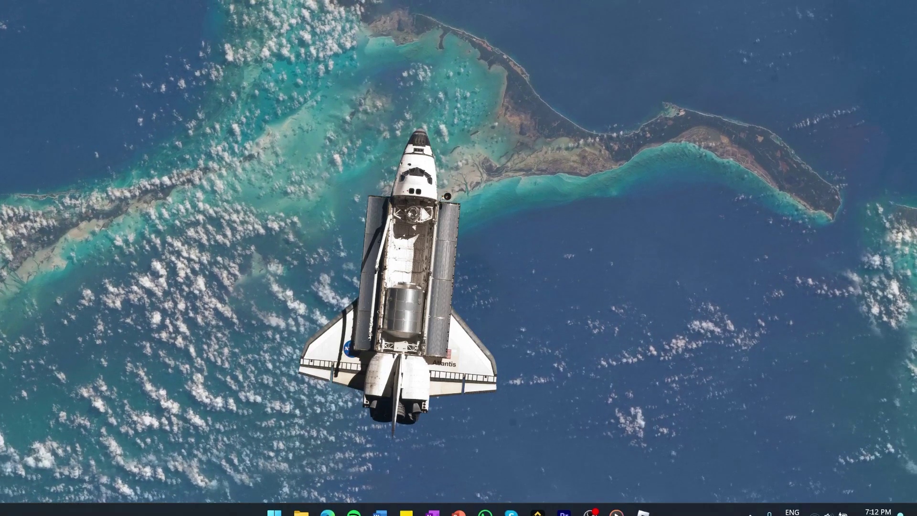
Launch Roblox and open the Account Info settings page via the More menu's Settings tile
left_click(641, 501)
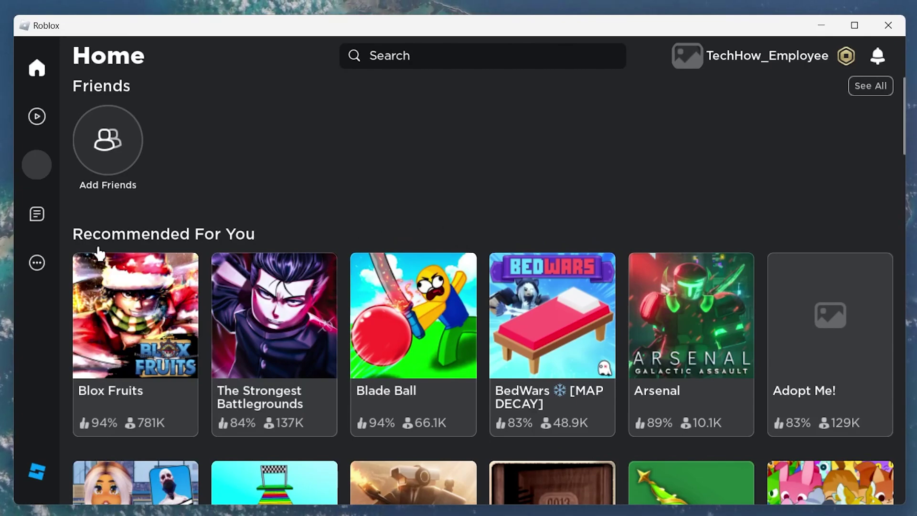
left_click(38, 266)
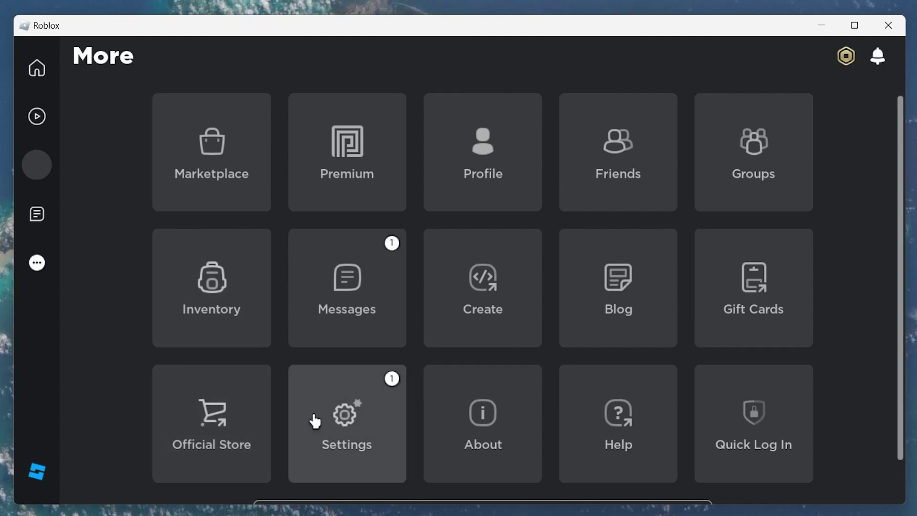
left_click(350, 440)
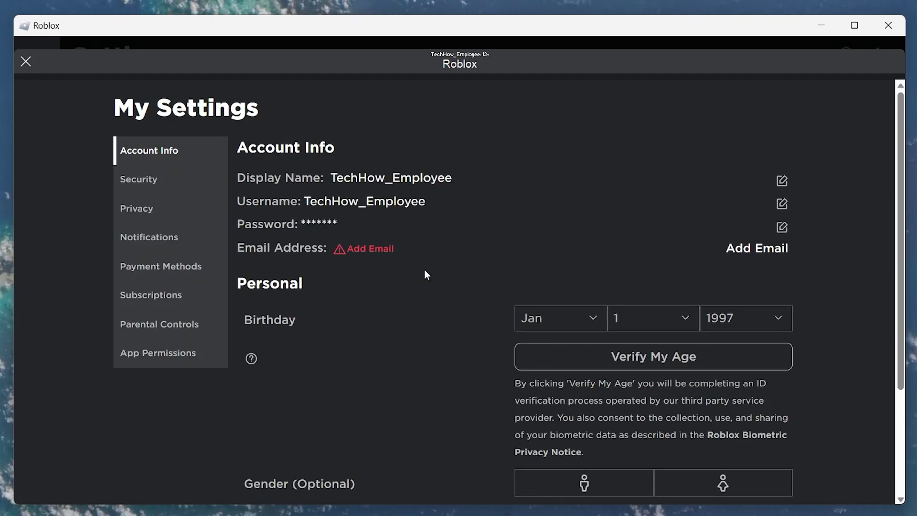
scroll(426, 271, "down", 2)
scroll(426, 276, "down", 2)
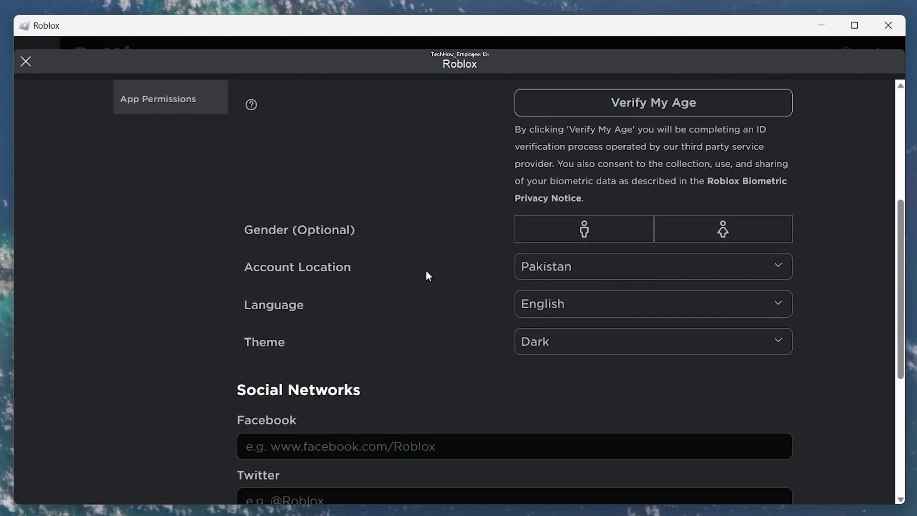
Choose United States as the account location and confirm the one-time location change
left_click(595, 276)
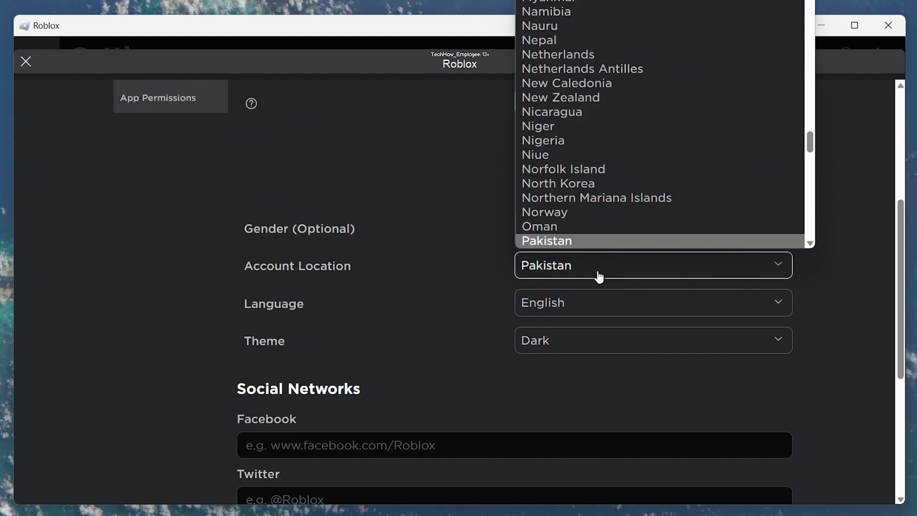
key("u")
scroll(567, 214, "down", 2)
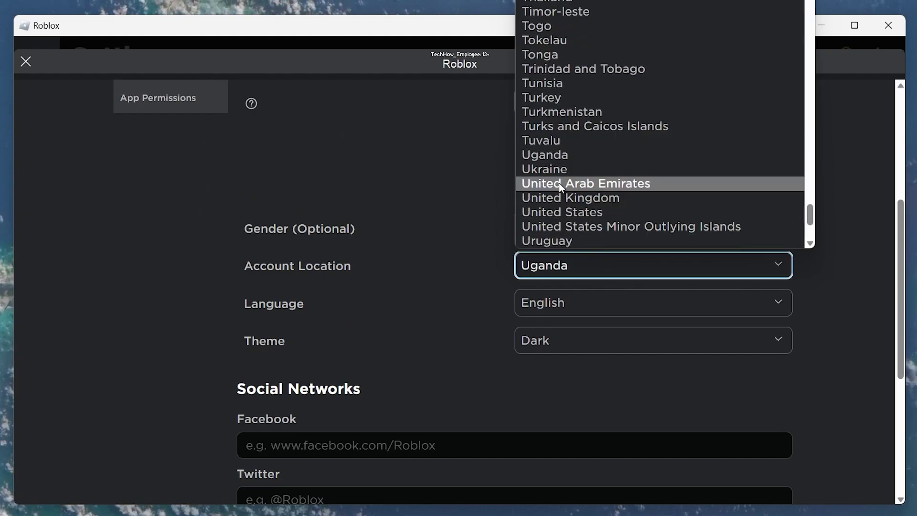
left_click(562, 208)
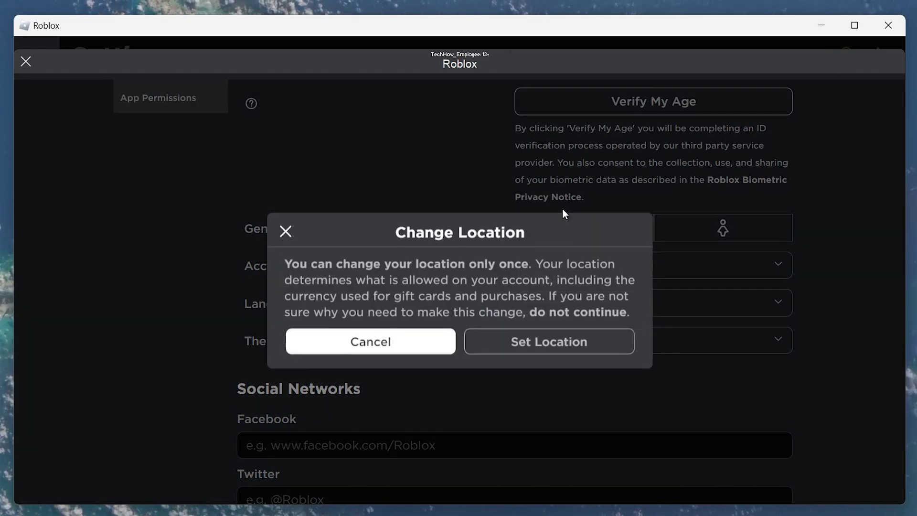
left_click(550, 344)
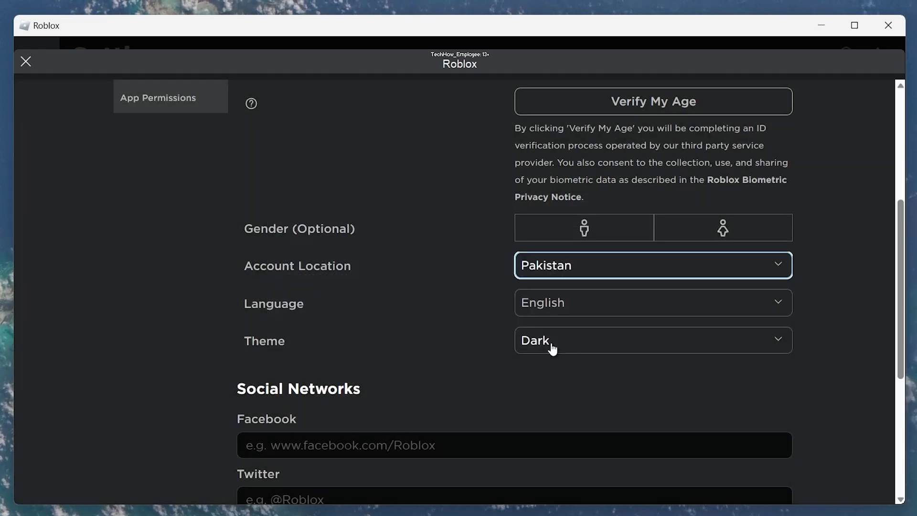
scroll(487, 244, "up", 2)
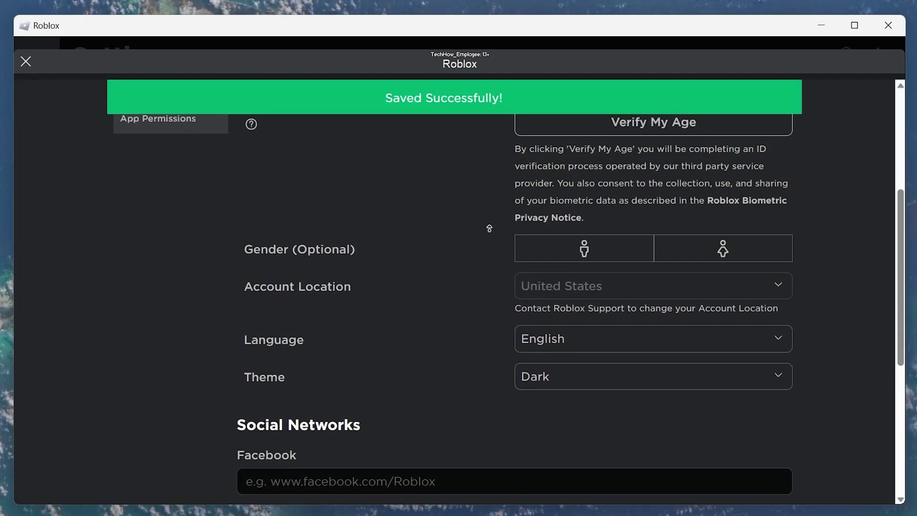
scroll(488, 227, "up", 1)
scroll(488, 227, "up", 1)
scroll(487, 226, "up", 1)
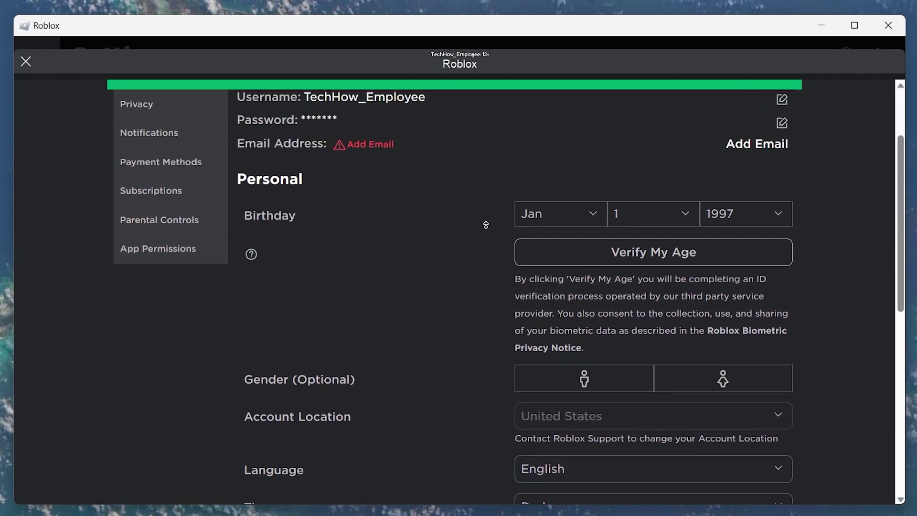
scroll(485, 225, "up", 1)
scroll(486, 225, "up", 1)
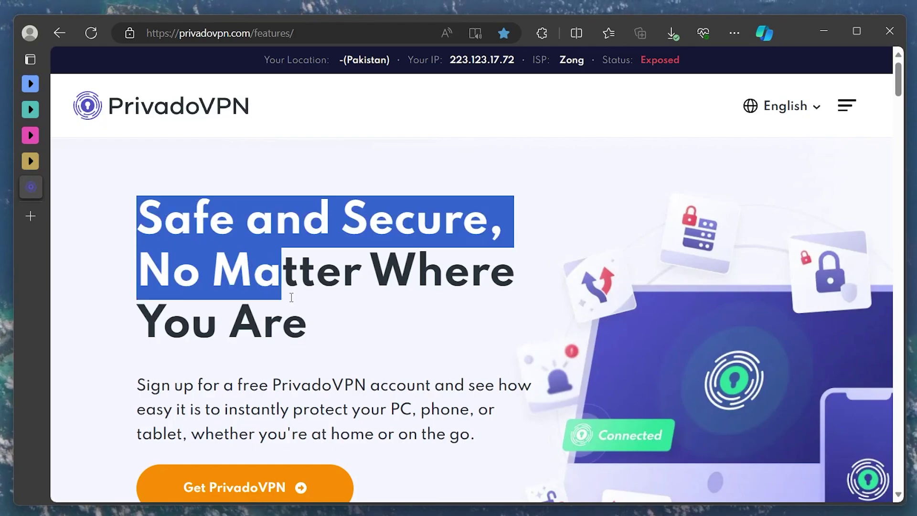
left_click_drag(149, 209, 367, 334)
left_click(365, 337)
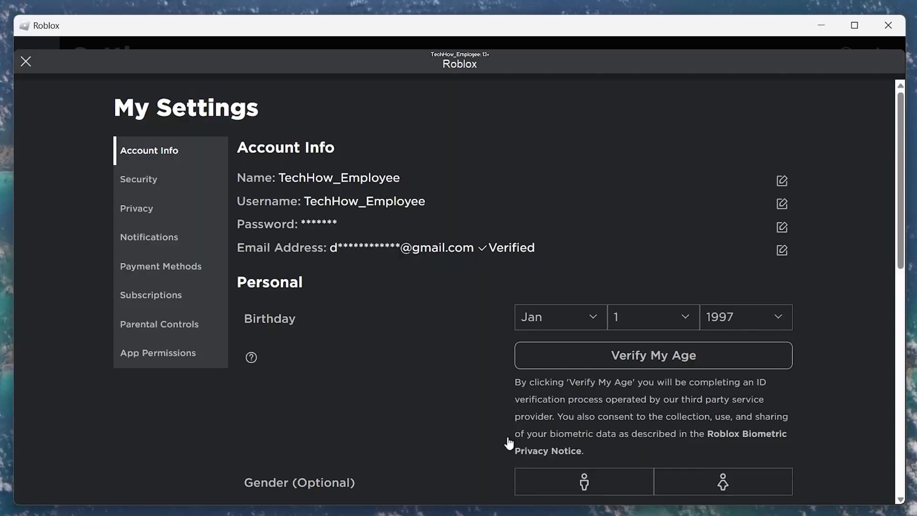
left_click_drag(237, 178, 275, 181)
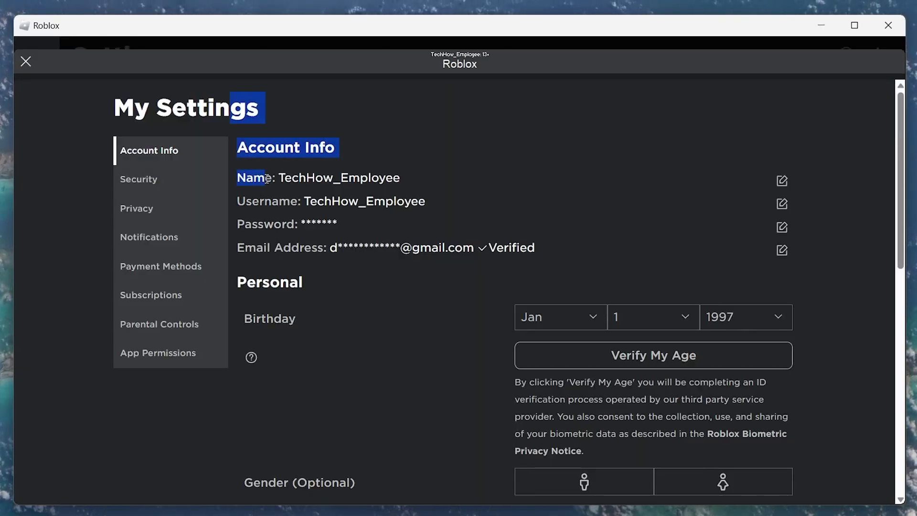
left_click(274, 196)
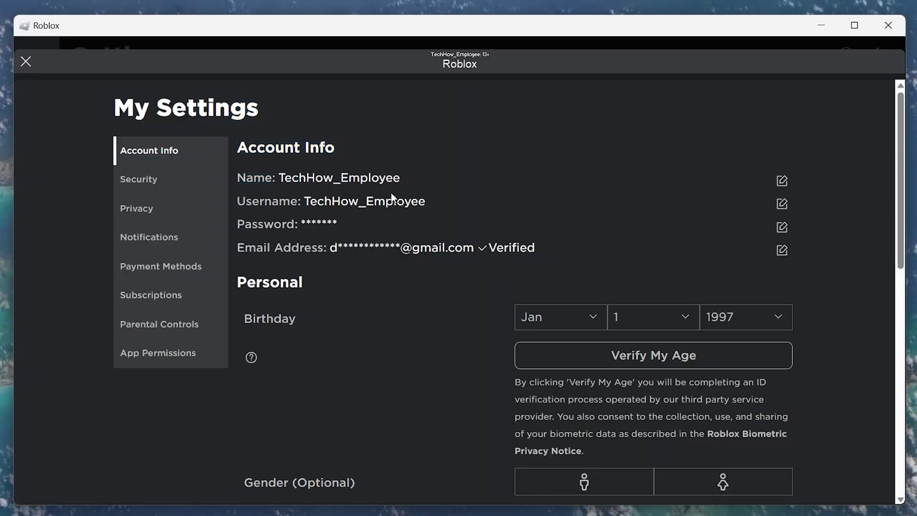
Edit the display name from TechHow_Employee to 'TechHow 3' and save it
left_click(780, 183)
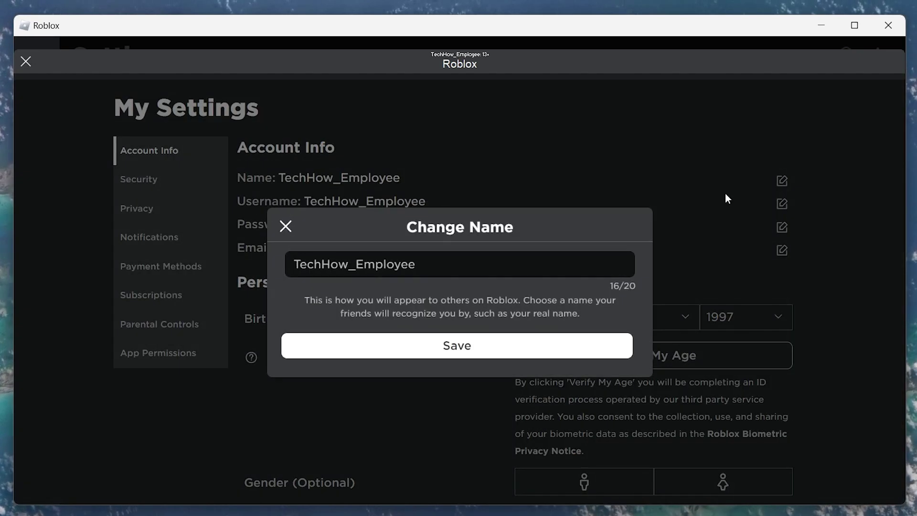
left_click(489, 260)
key("BackSpace")
key("BackSpace")
key("BackSpace")
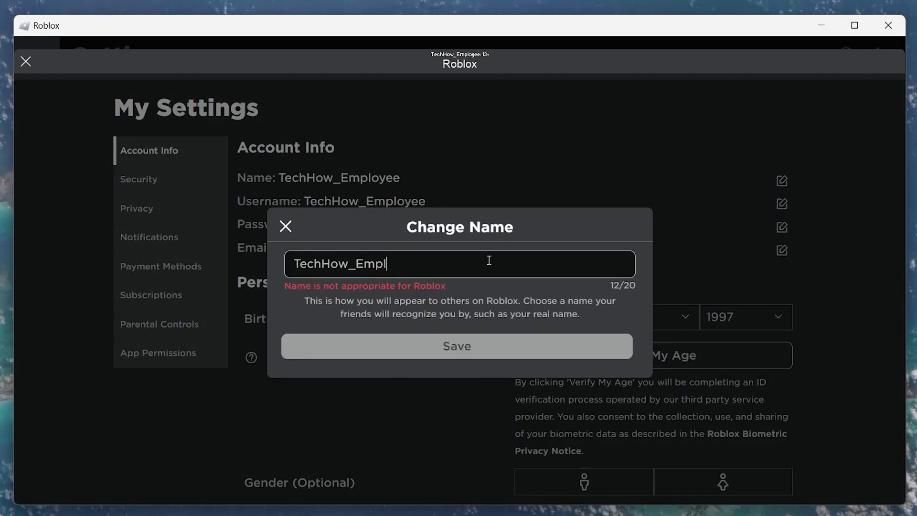
key("BackSpace")
key("BackSpace")
key("BackSpace")
key("BackSpace")
type("3")
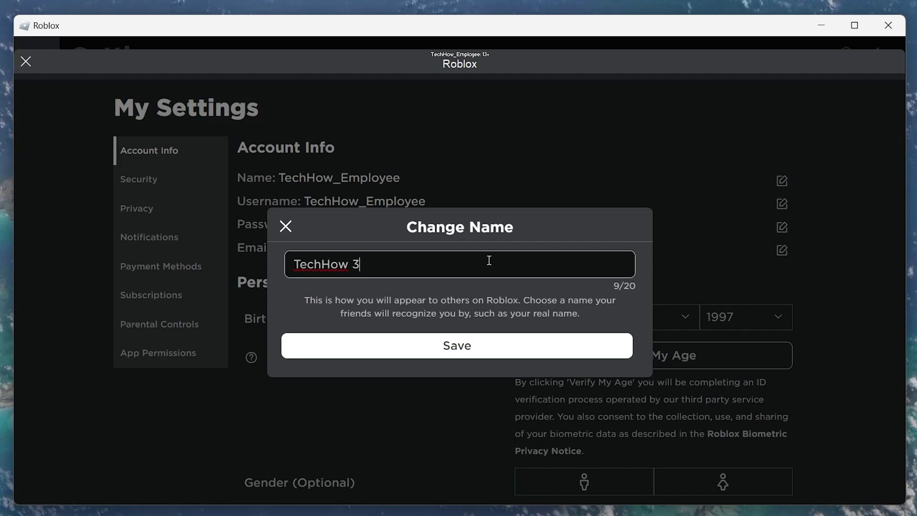
left_click(454, 344)
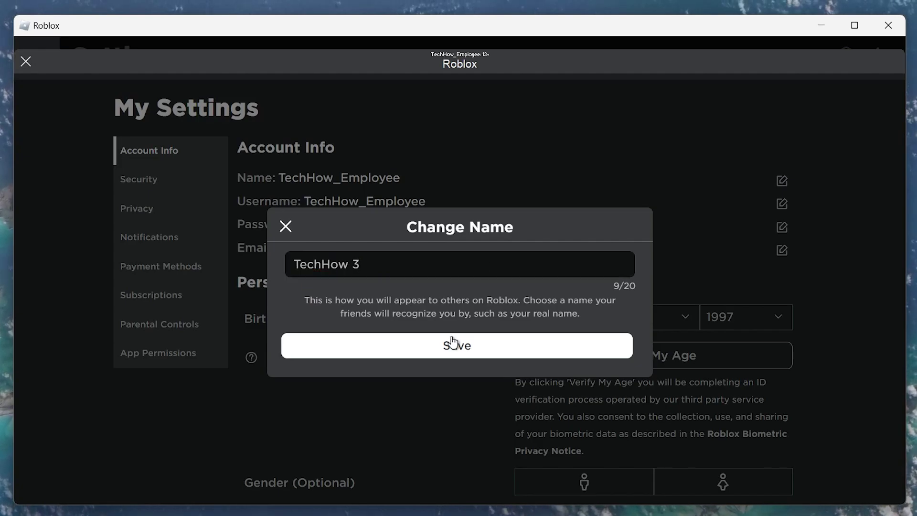